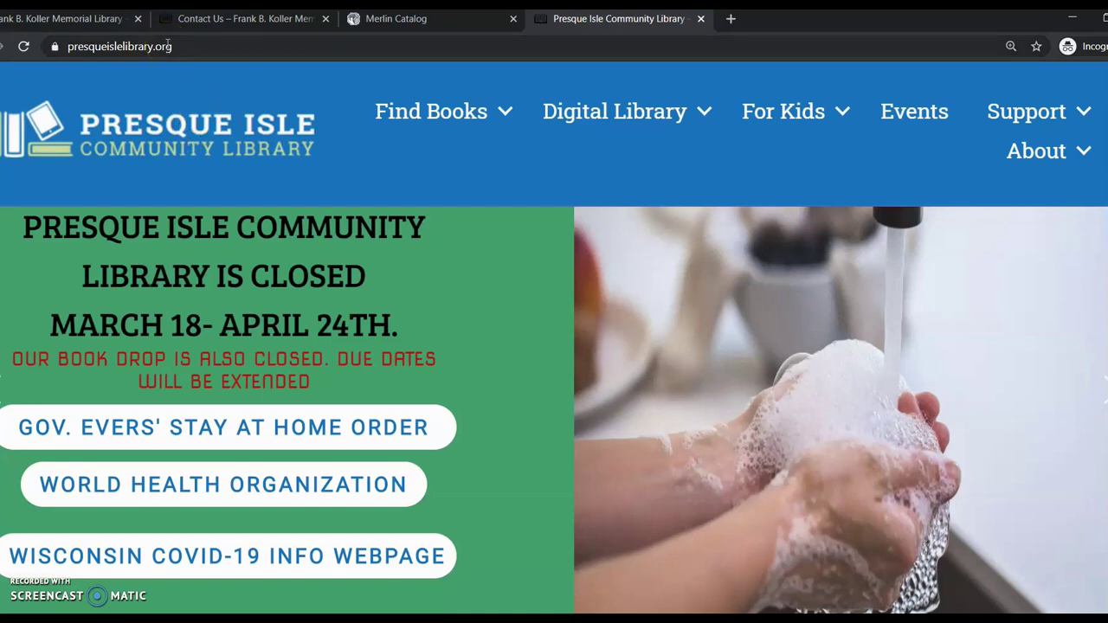
Open the Merlin Local Catalog from the Find Books menu in a new tab
mouse_move(421, 121)
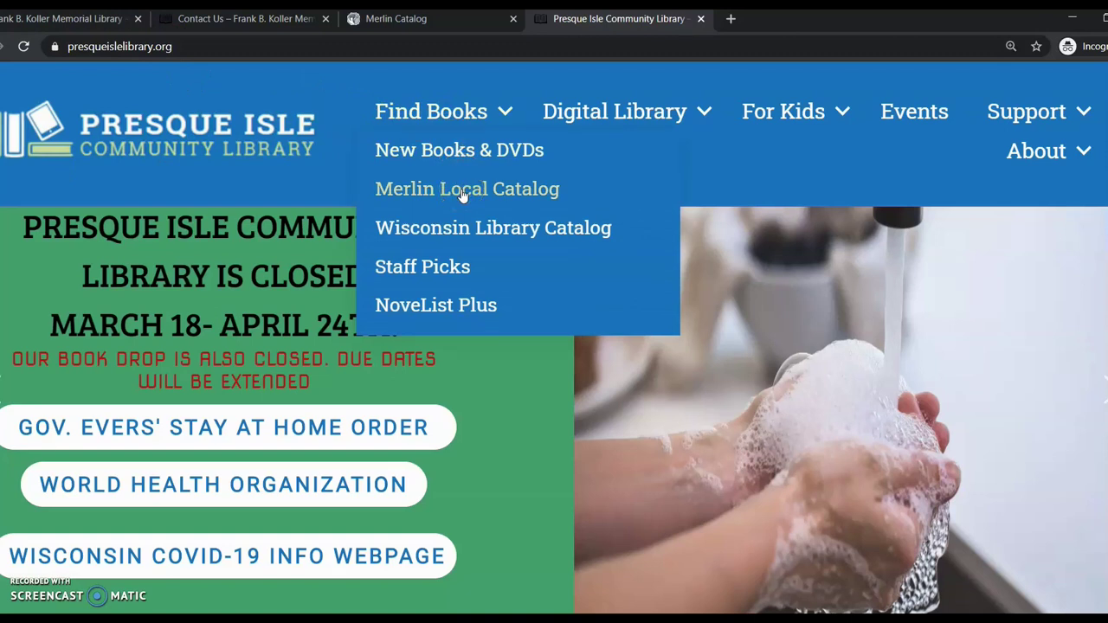
left_click(463, 191)
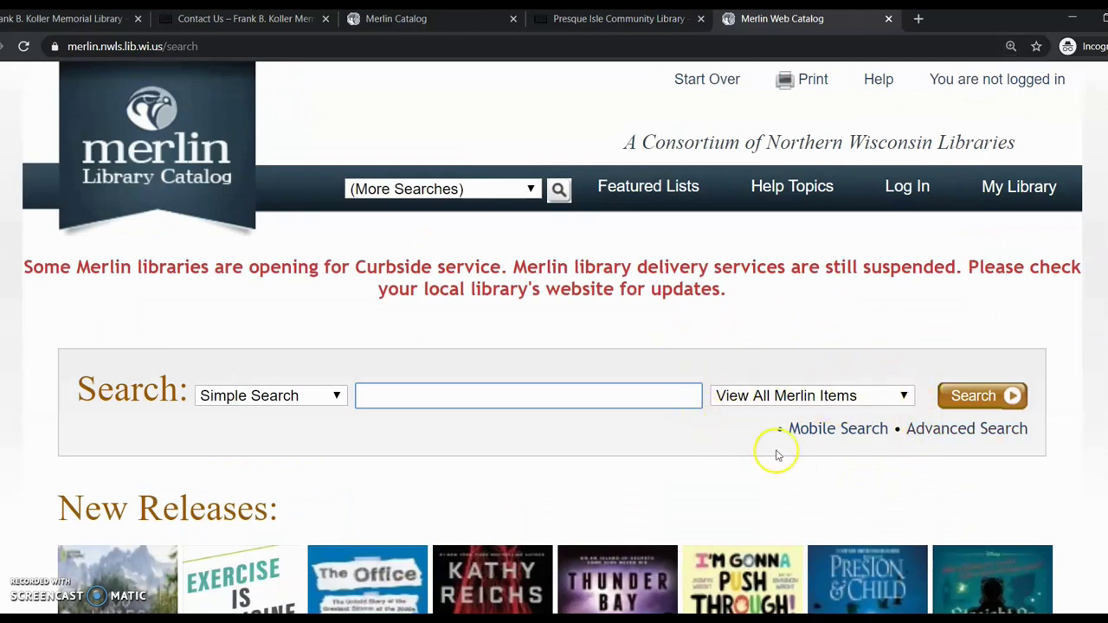
Limit the catalog search to Presque Isle with search type 'Title begins with'
left_click(904, 396)
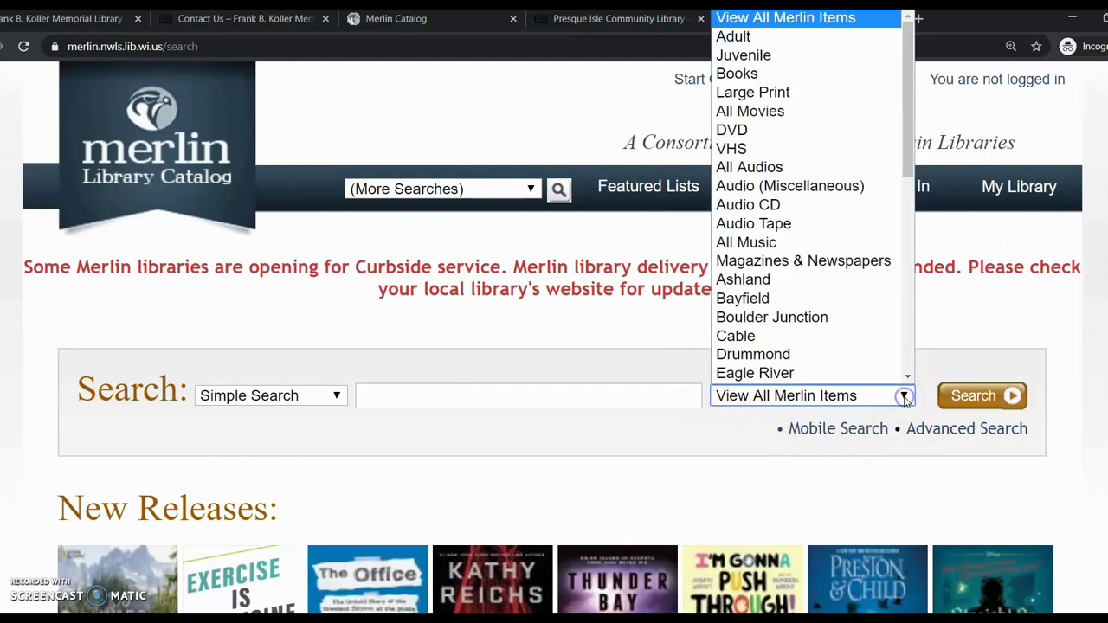
scroll(900, 372, "down", 1)
left_click_drag(906, 167, 966, 350)
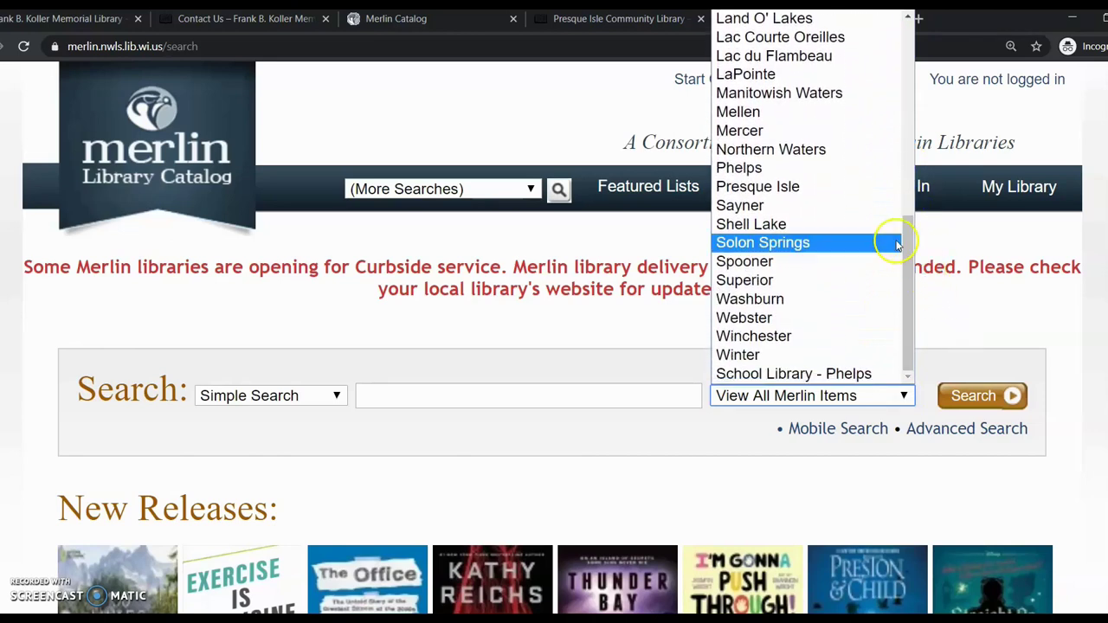
left_click(773, 186)
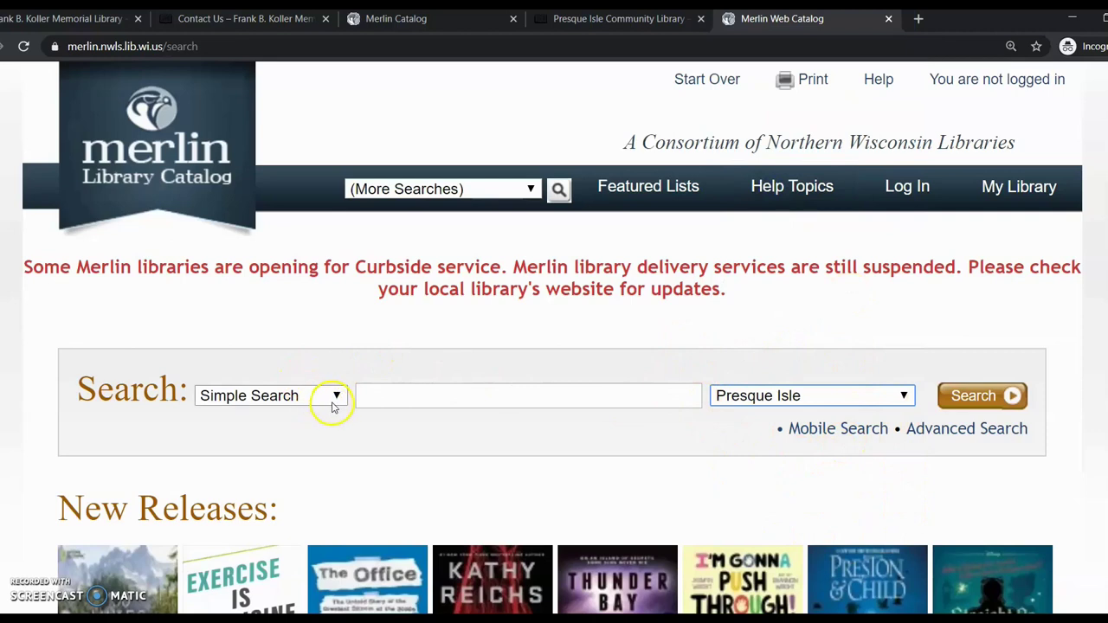
left_click(334, 400)
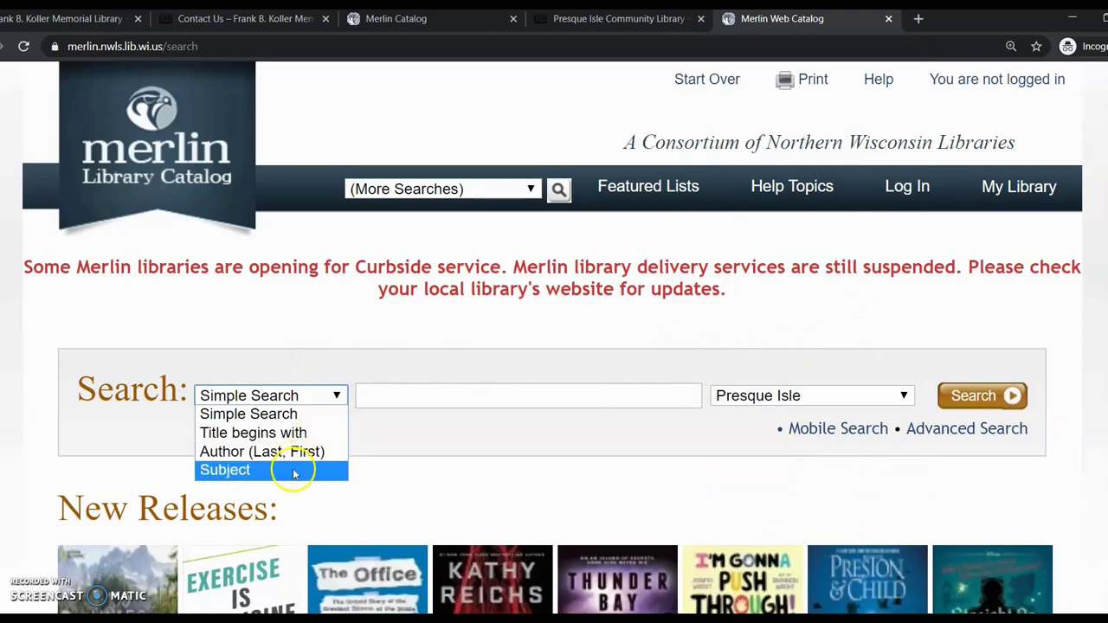
left_click(289, 433)
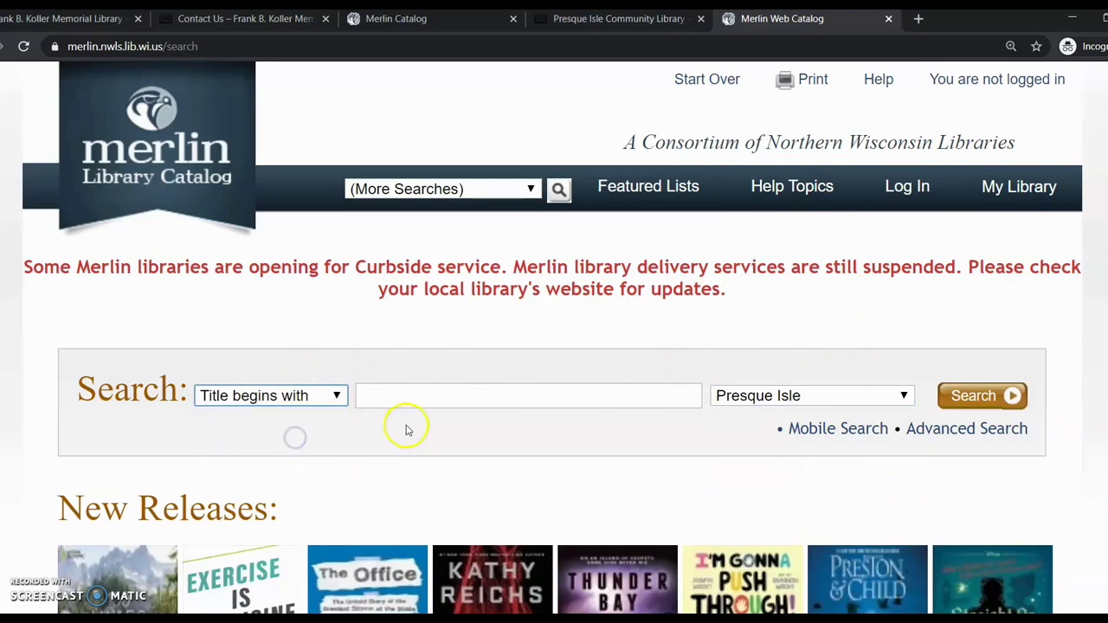
left_click(418, 395)
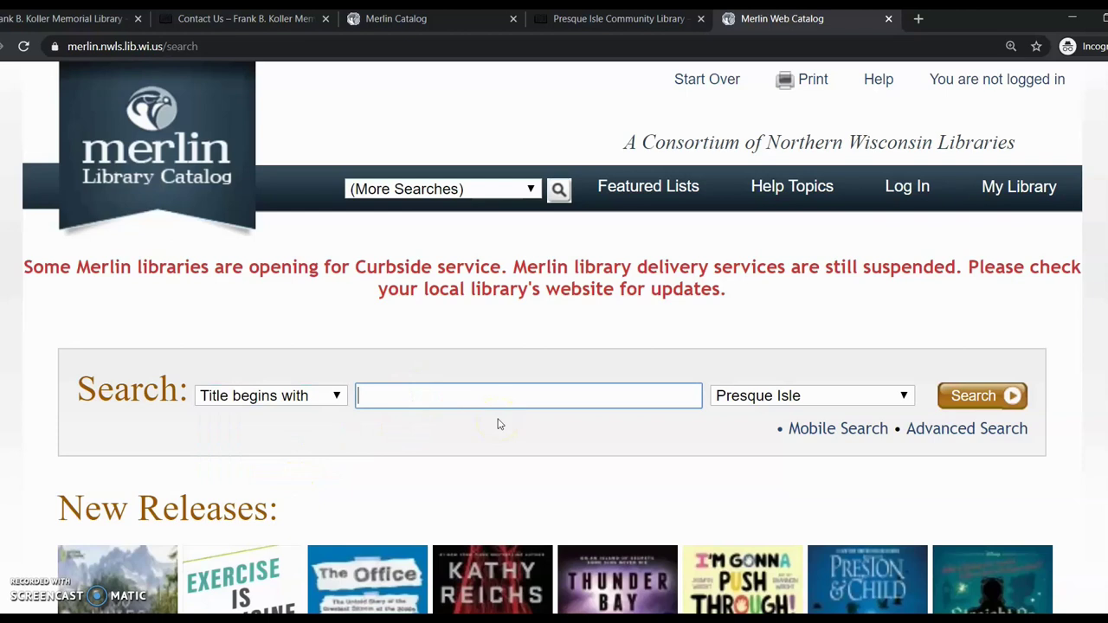
Search titles for 'blindside' and open the Blindside entry listing its book and audio CD
type("blinds")
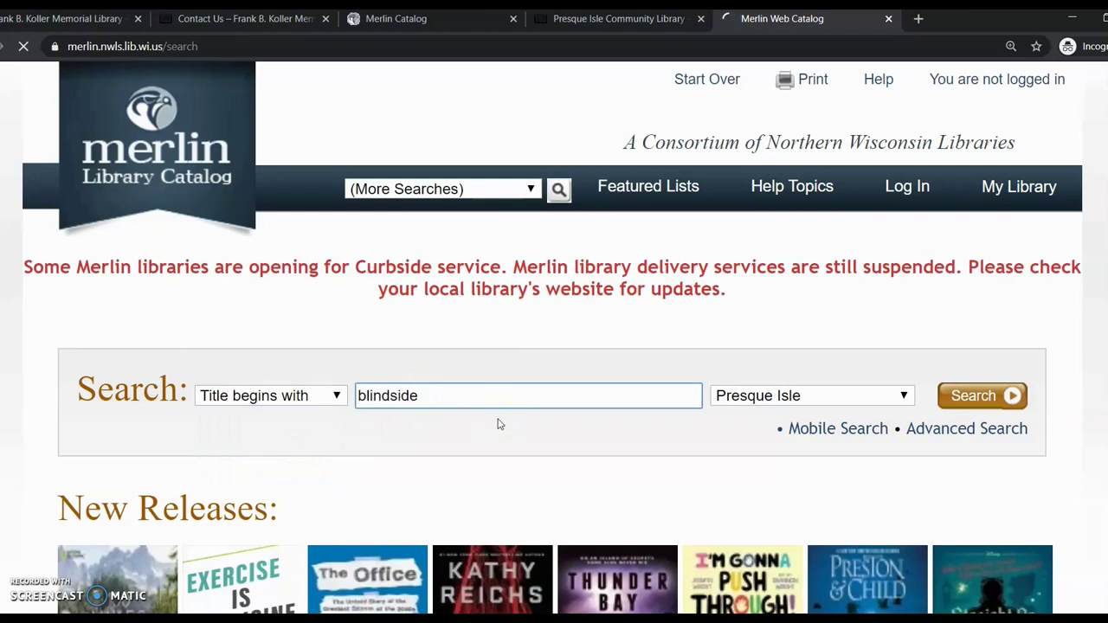
type("ide")
key("Return")
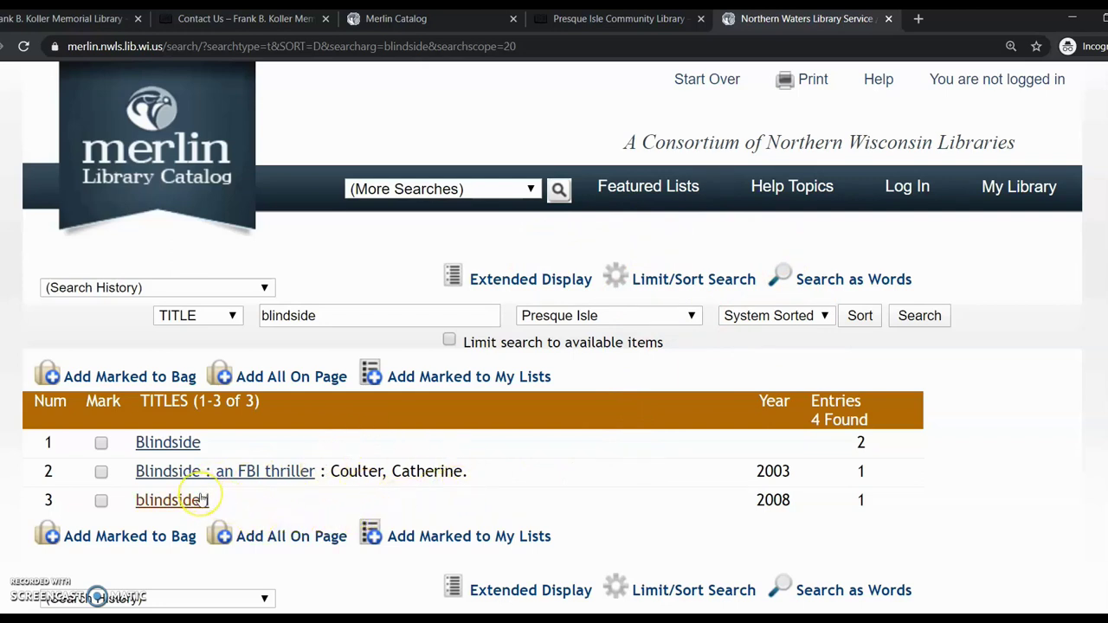
left_click(167, 443)
scroll(554, 541, "down", 2)
scroll(549, 536, "down", 1)
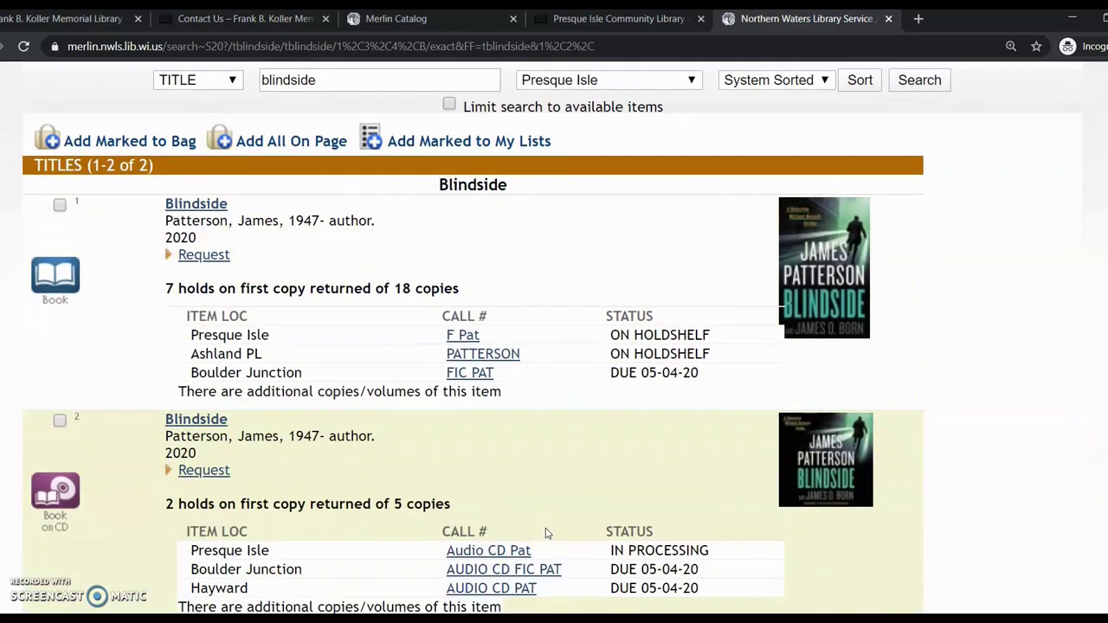
scroll(545, 533, "down", 1)
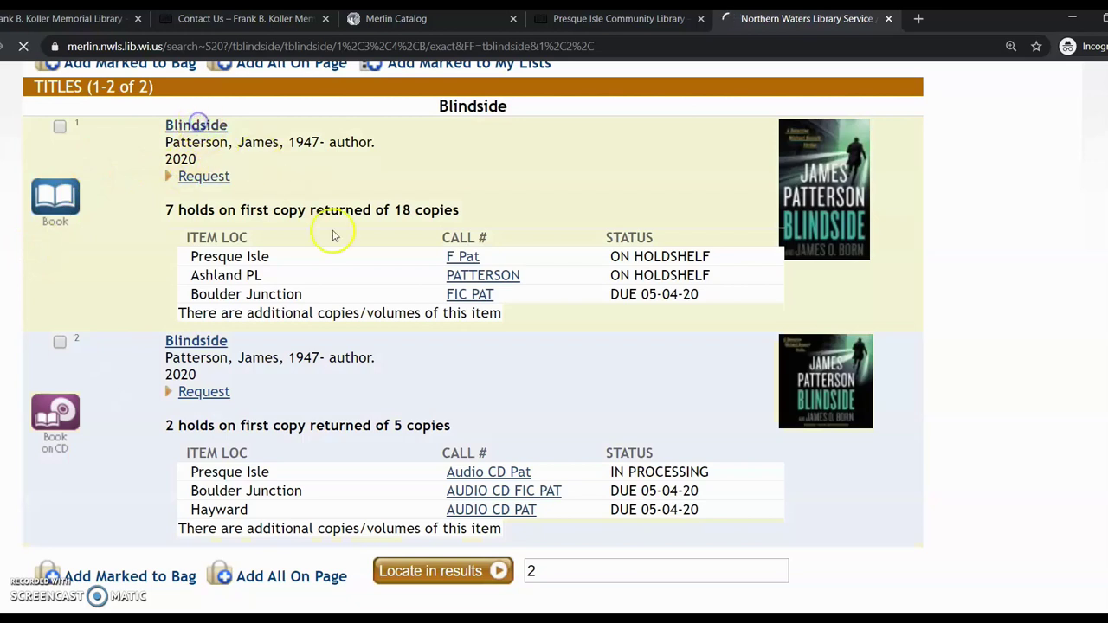
Open the Blindside book record and review its 18 copies and 7 holds
left_click(197, 128)
scroll(327, 435, "down", 1)
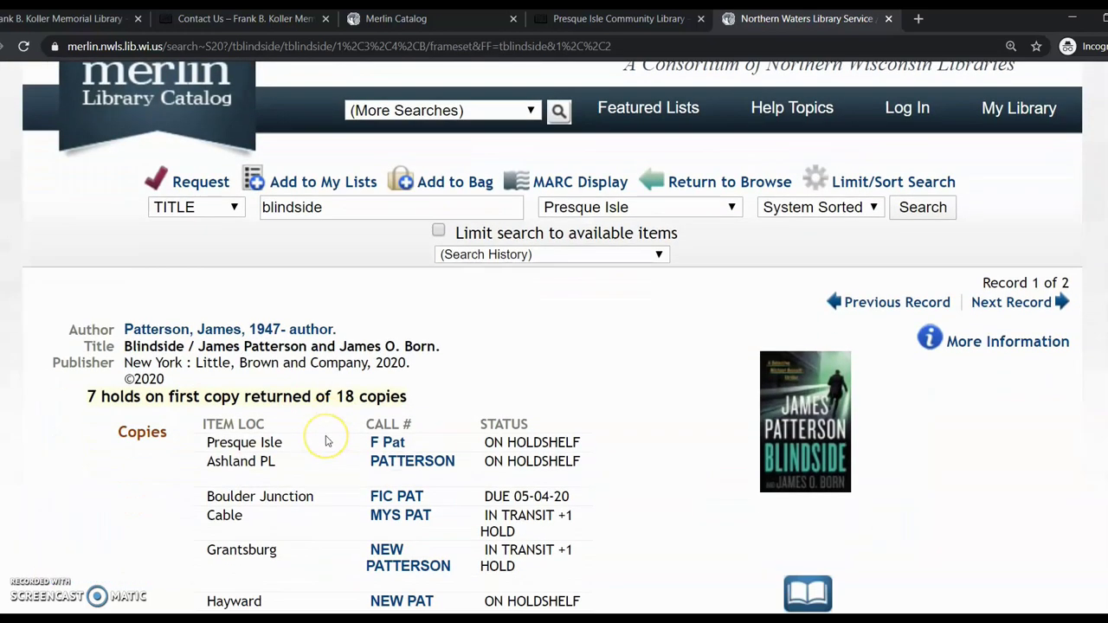
scroll(327, 441, "down", 3)
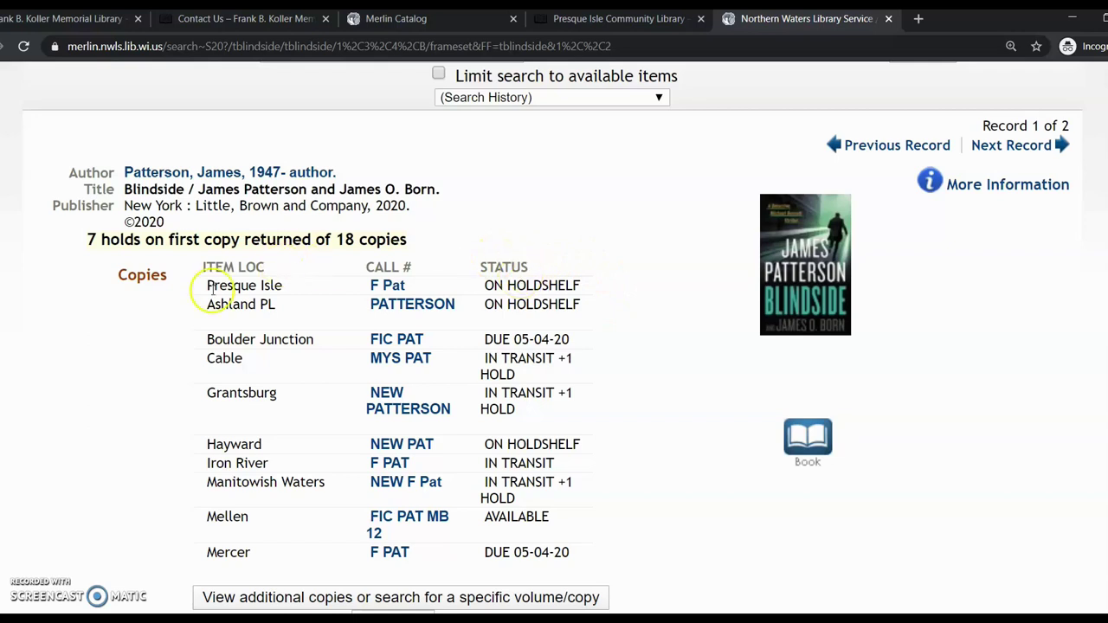
scroll(465, 322, "up", 3)
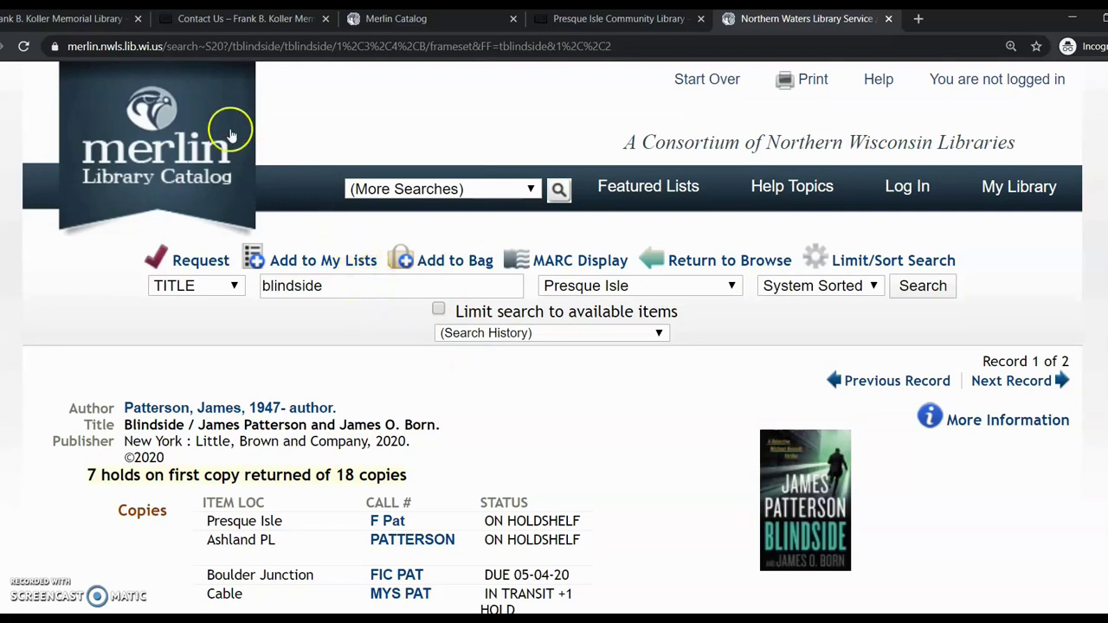
From the catalog home page, limit the search to Presque Isle and 'Title begins with'
left_click(156, 149)
scroll(367, 425, "down", 2)
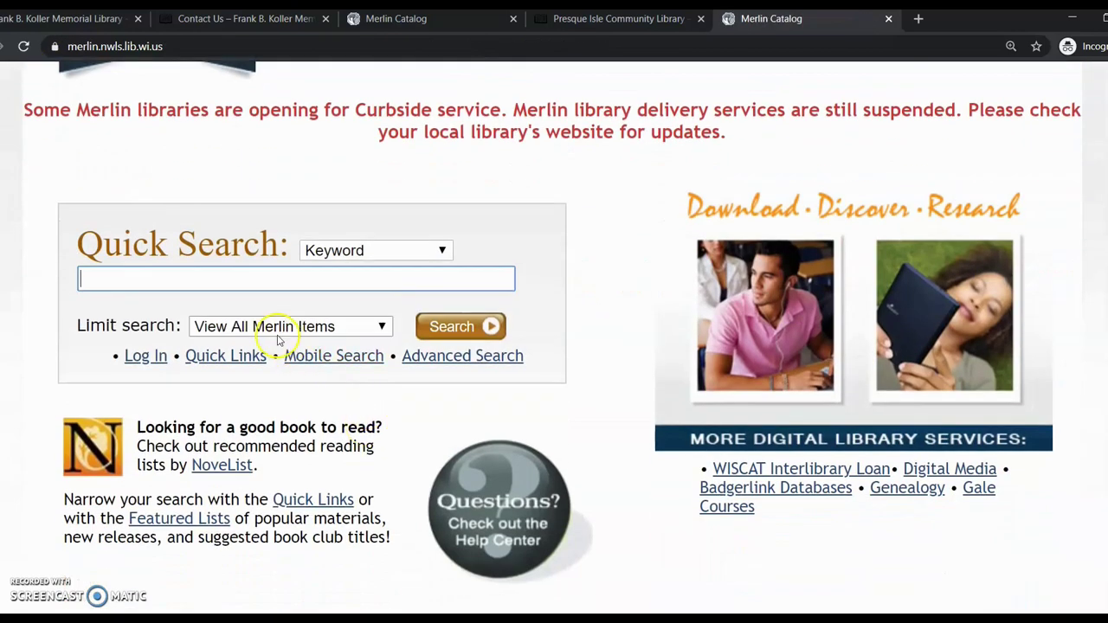
left_click(381, 328)
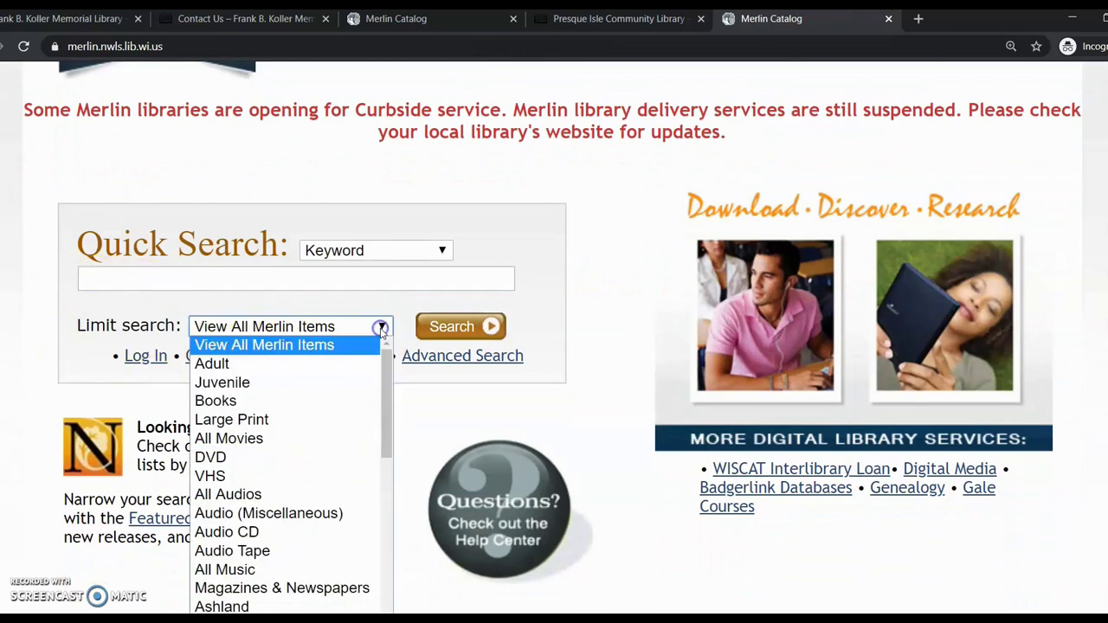
left_click_drag(389, 372, 421, 511)
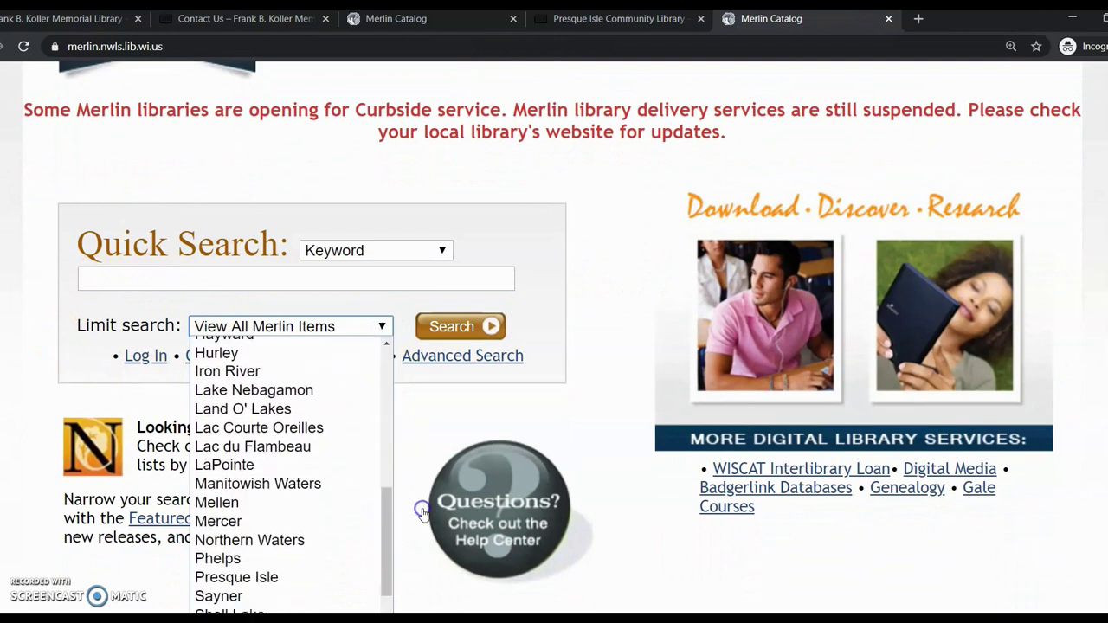
left_click(314, 581)
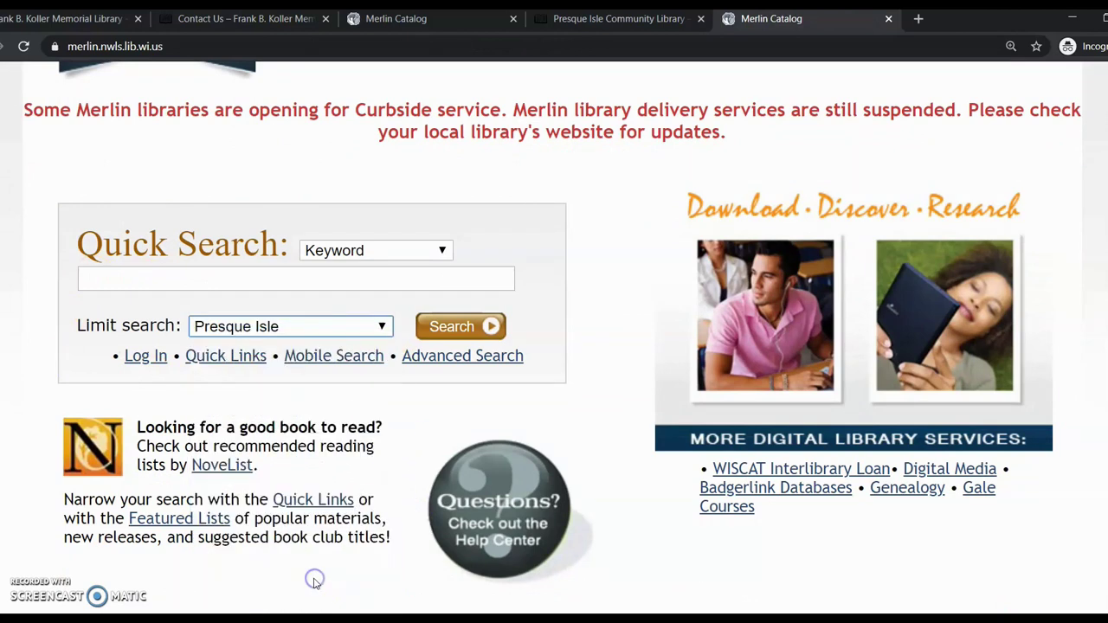
left_click(373, 249)
left_click(372, 291)
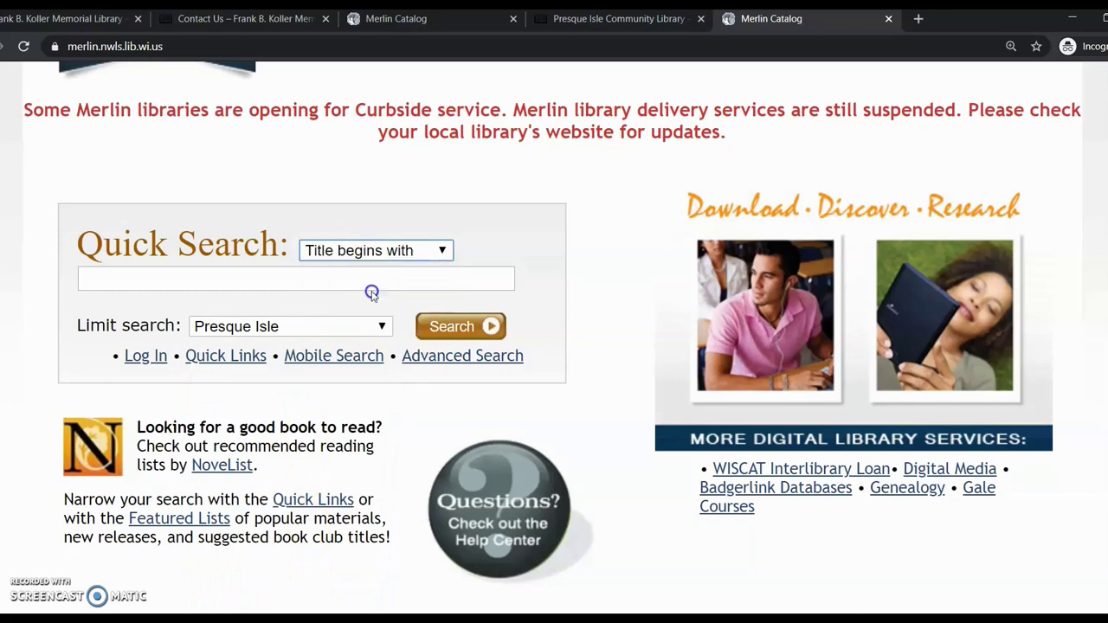
Search for titles beginning with 'anne of green' and review the 9 titles found
left_click(163, 282)
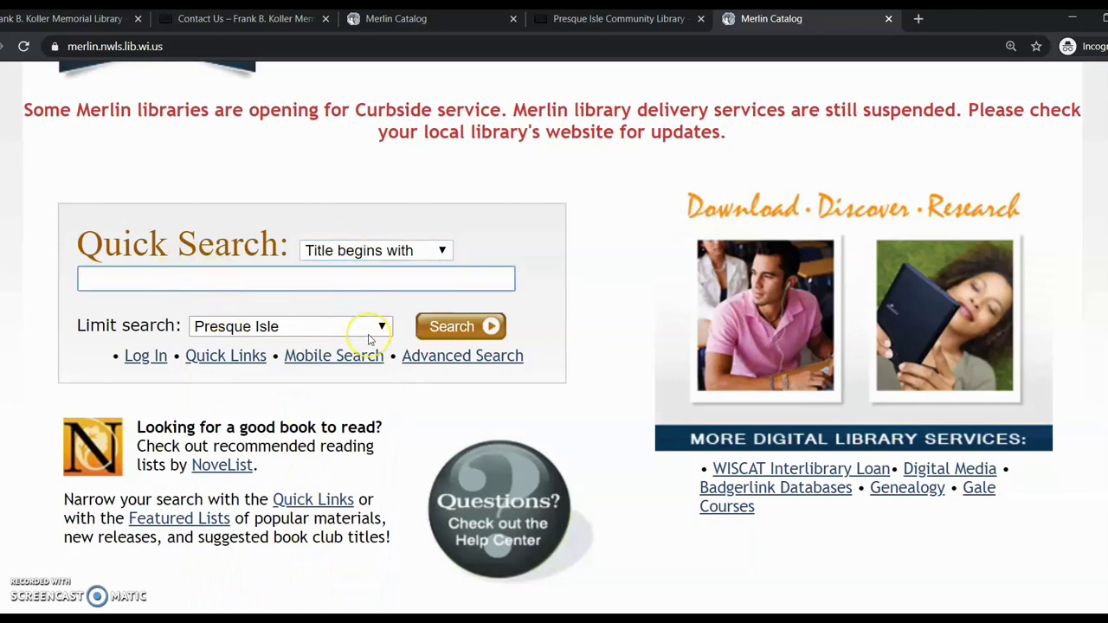
type("anne of green")
left_click(454, 336)
scroll(454, 337, "down", 1)
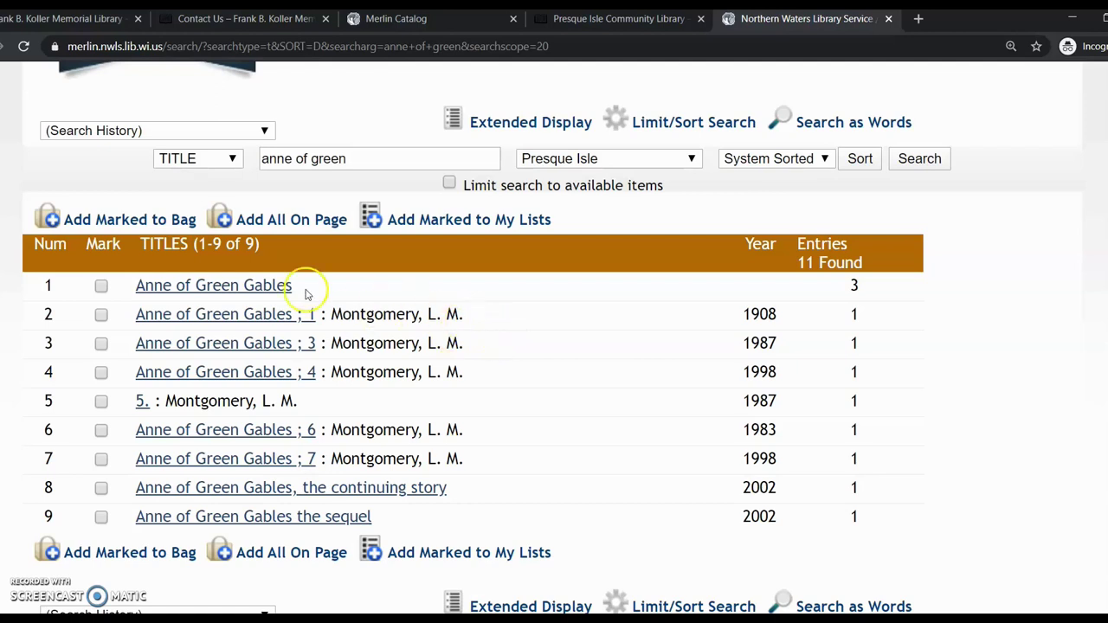
Open the Anne of Green Gables group and review the 1908 book, c1985 DVD and Before Green Gables
left_click(211, 286)
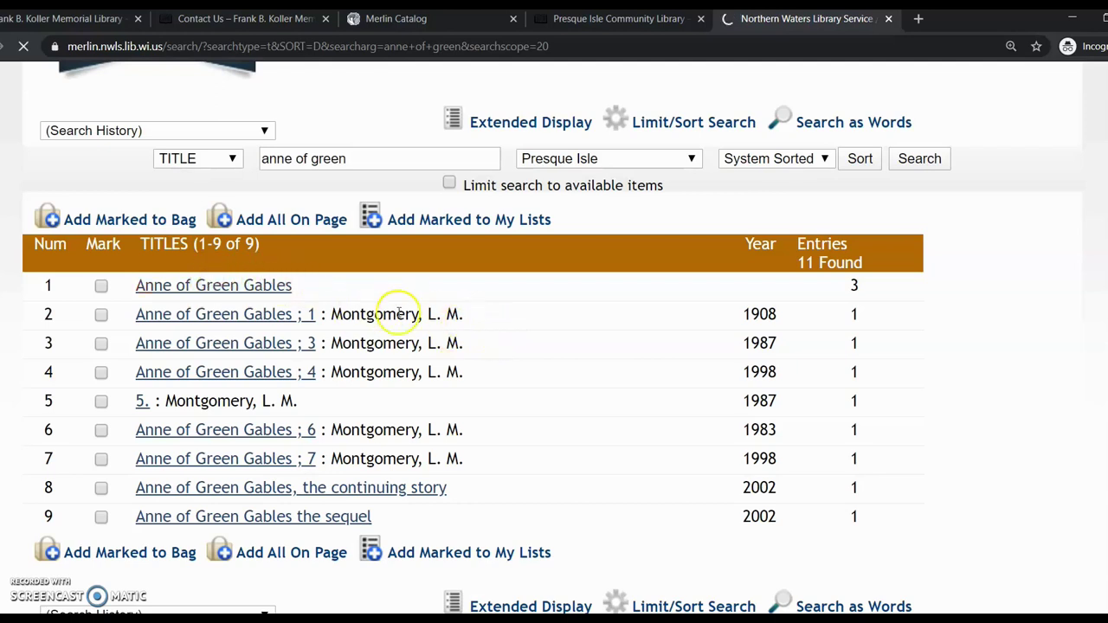
scroll(836, 285, "down", 3)
scroll(836, 289, "down", 2)
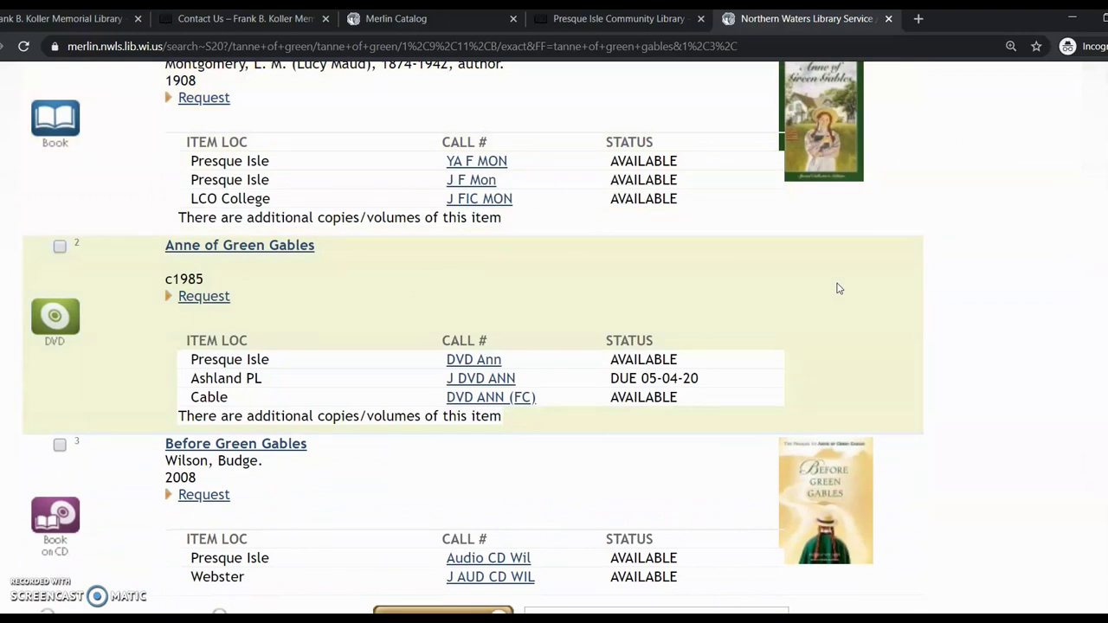
scroll(836, 289, "up", 1)
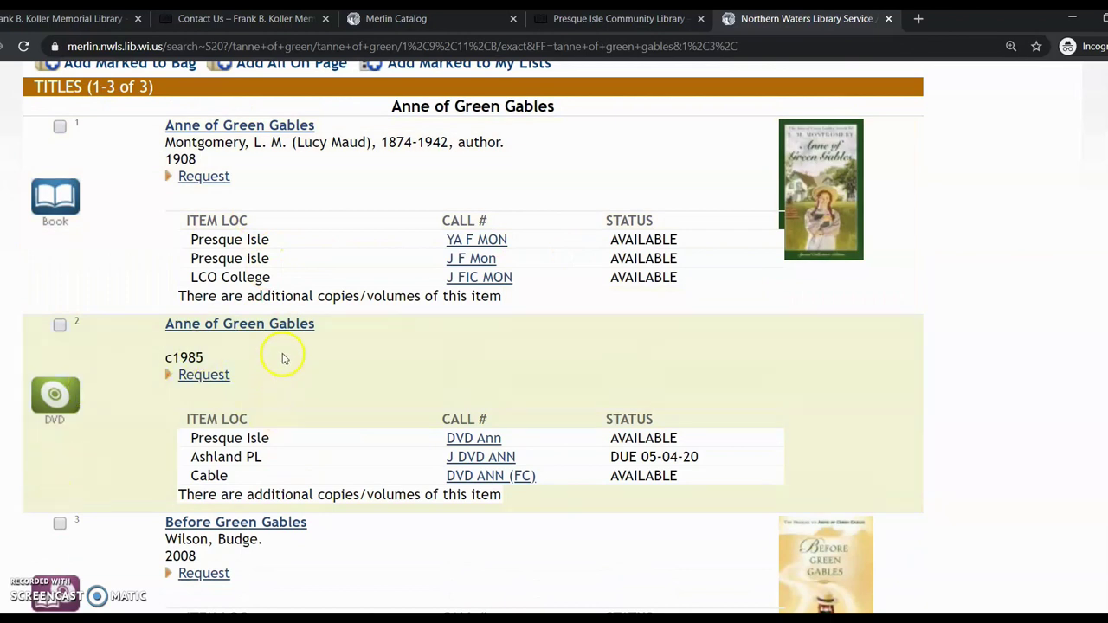
scroll(285, 362, "down", 2)
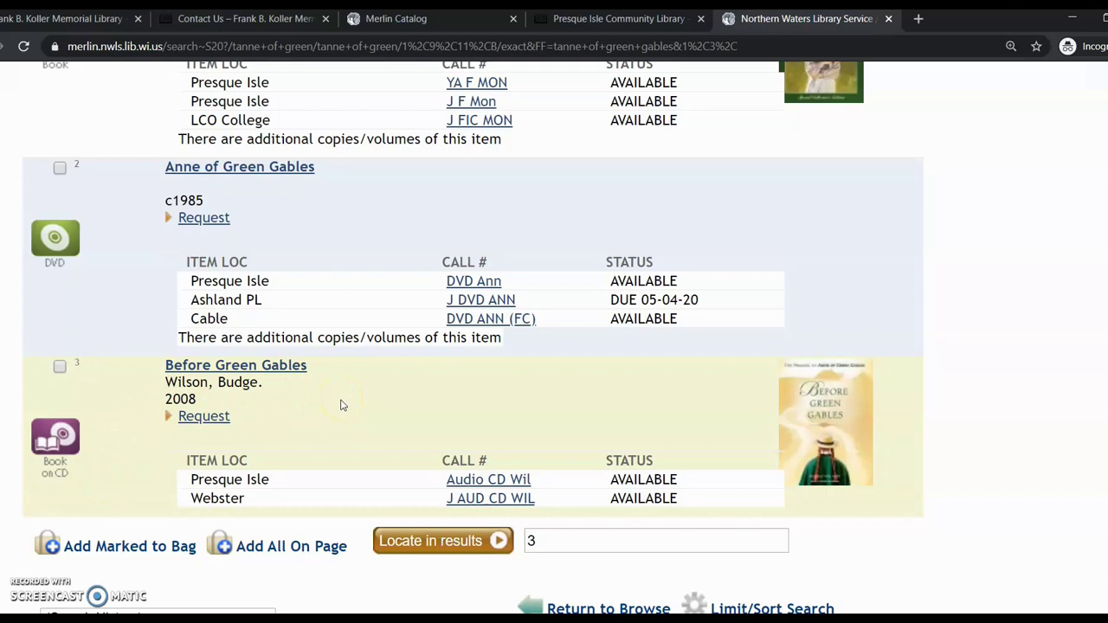
scroll(342, 403, "up", 3)
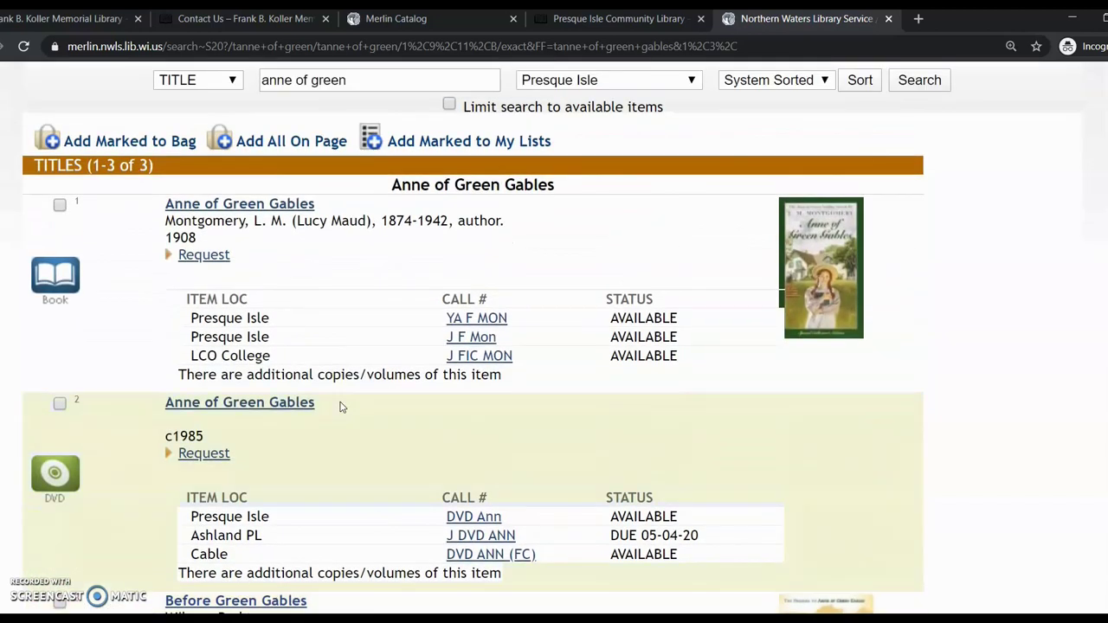
scroll(340, 407, "up", 1)
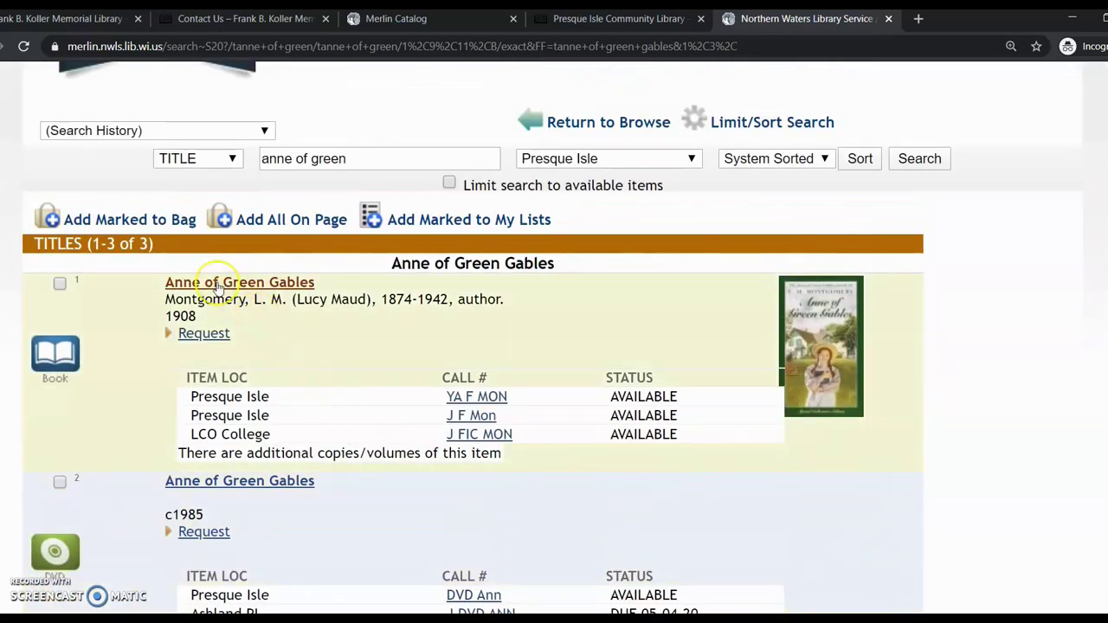
Open the 1908 Anne of Green Gables record and review its two available Presque Isle copies
left_click(219, 286)
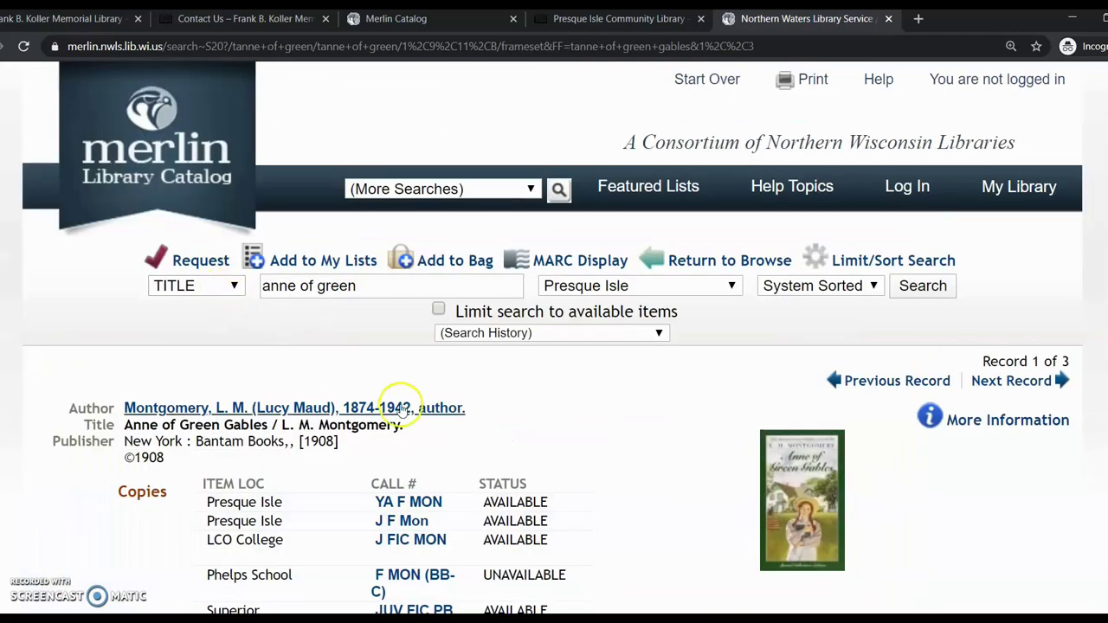
scroll(511, 422, "down", 3)
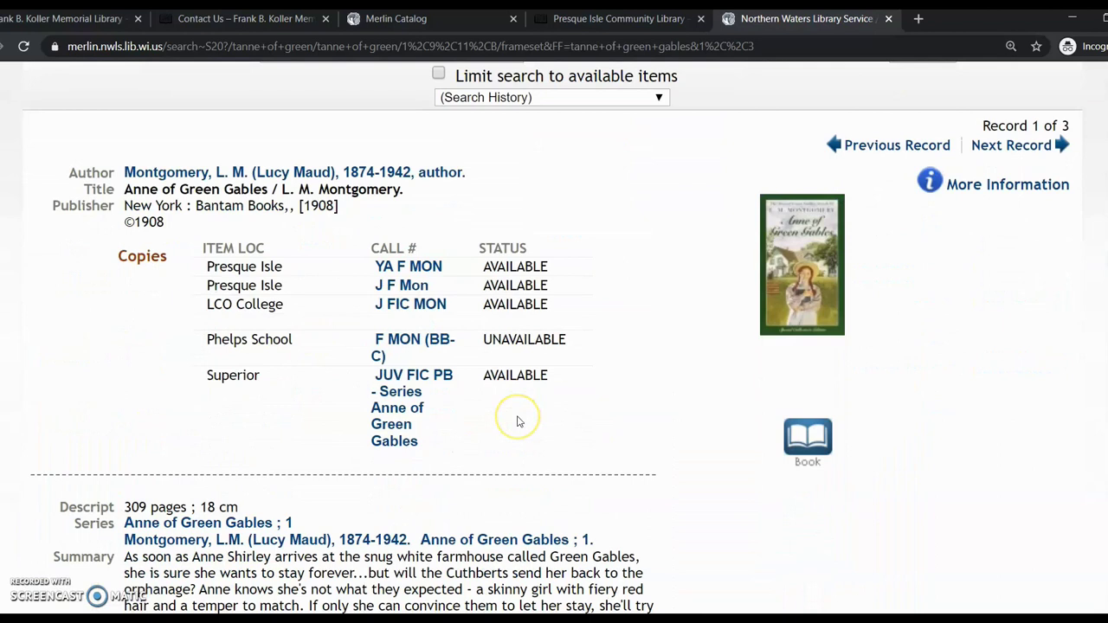
scroll(517, 422, "down", 2)
scroll(518, 422, "up", 2)
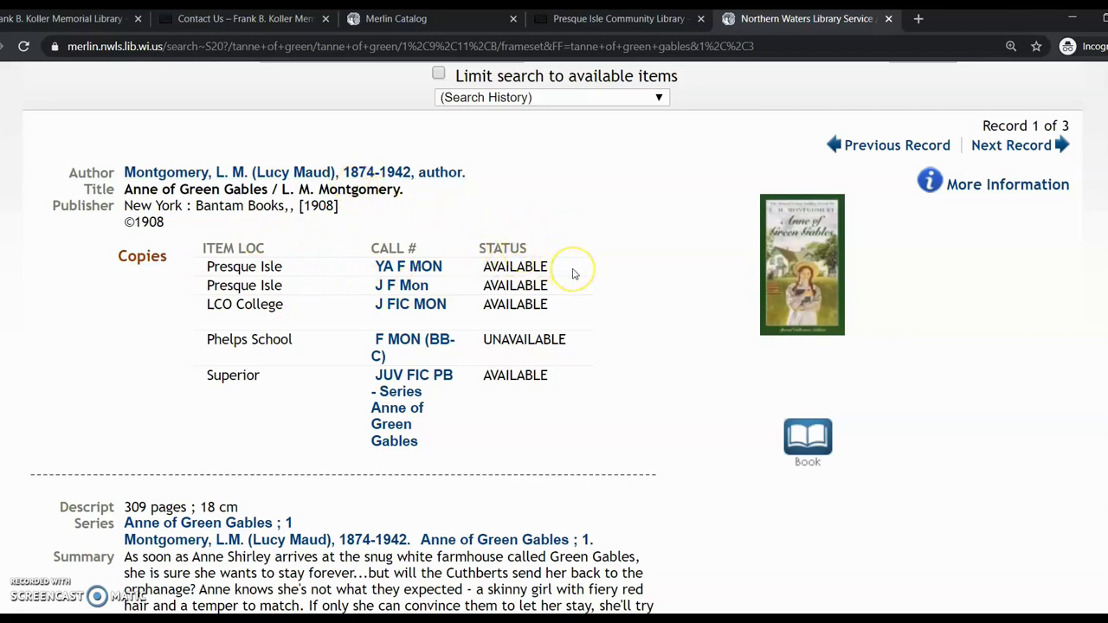
scroll(600, 282, "up", 2)
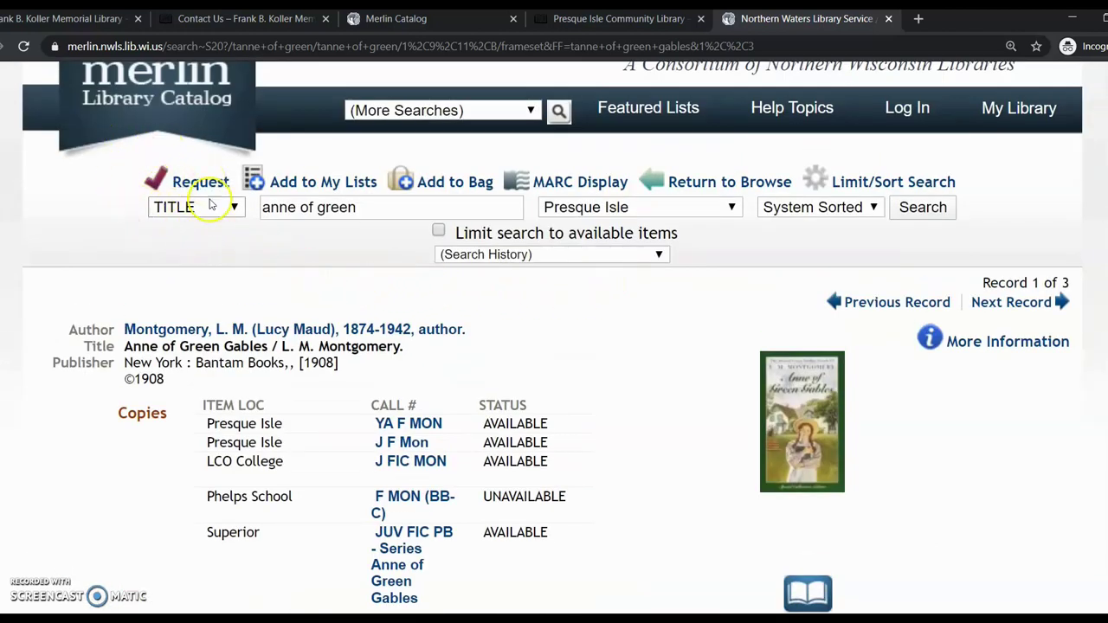
Request the book using the patron's name and library card number, with Presque Isle pickup
left_click(207, 185)
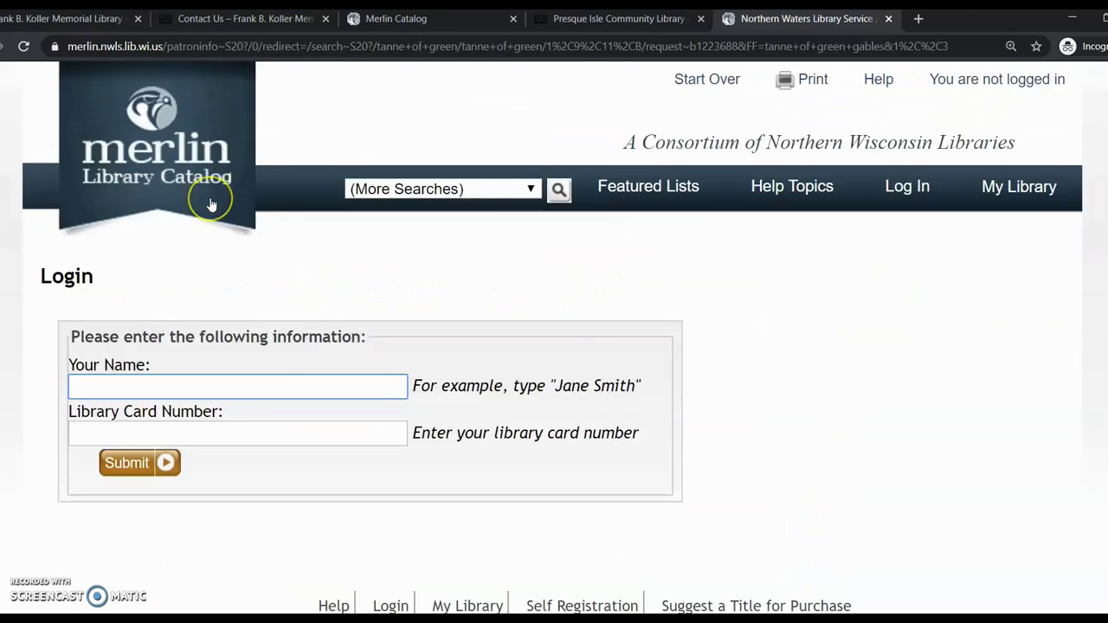
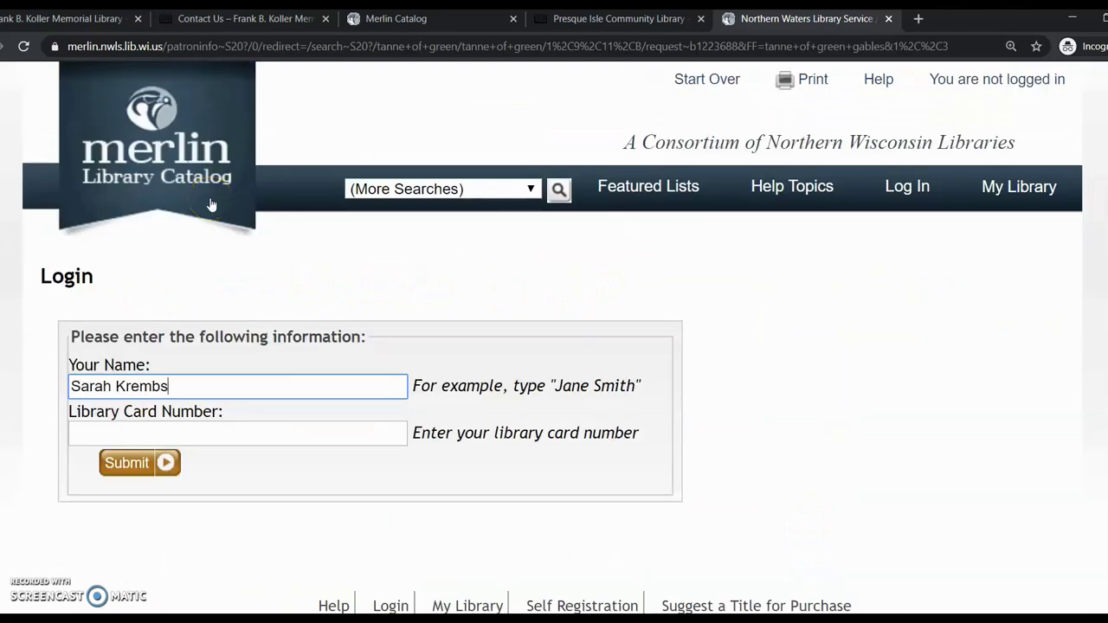
left_click(222, 434)
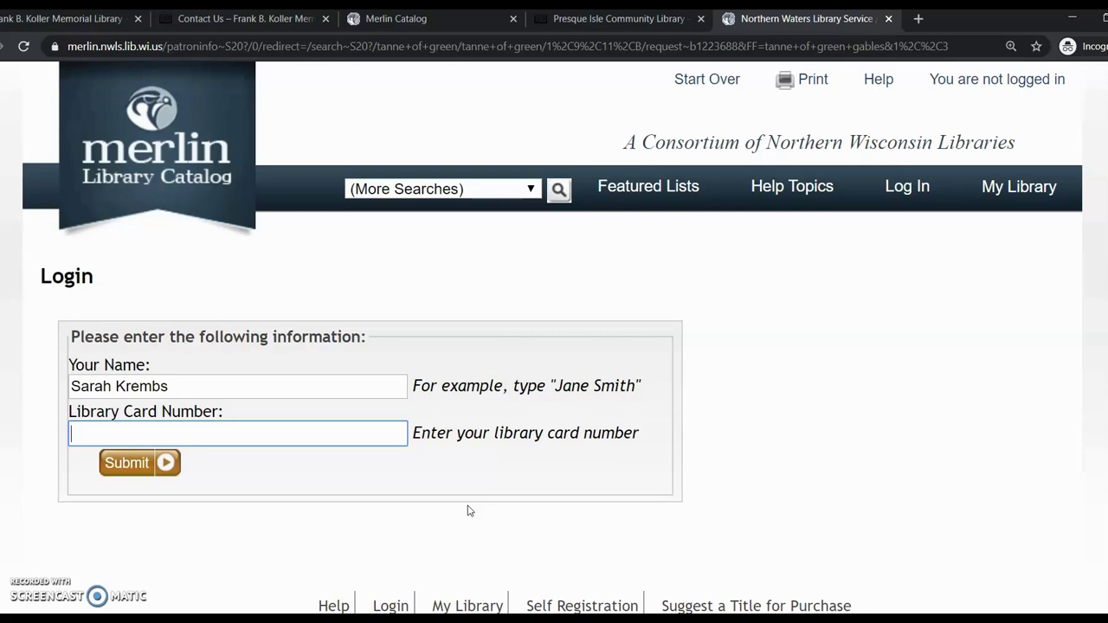
type("••••••••••••••")
left_click(135, 462)
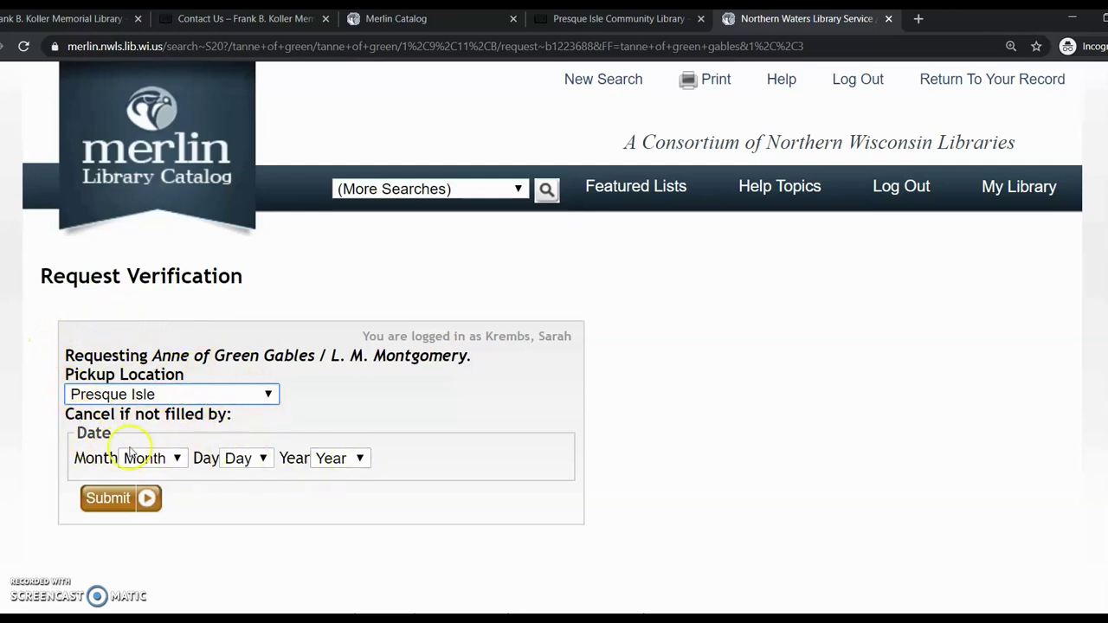
left_click(105, 500)
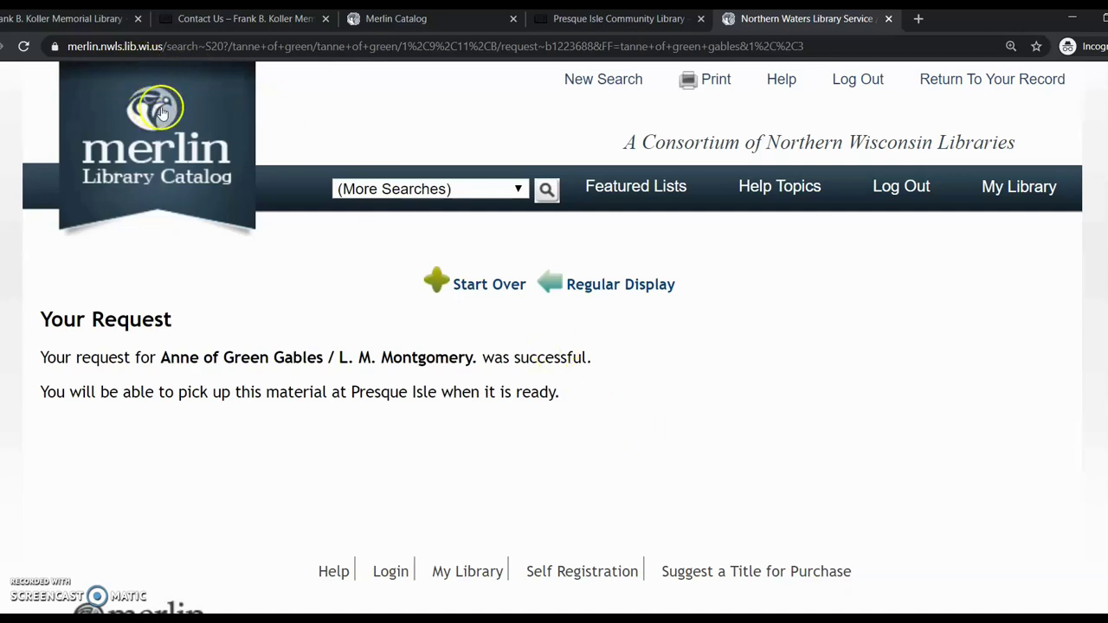
Go back to the Merlin catalog home page, then switch to the Presque Isle Community Library tab
left_click(170, 138)
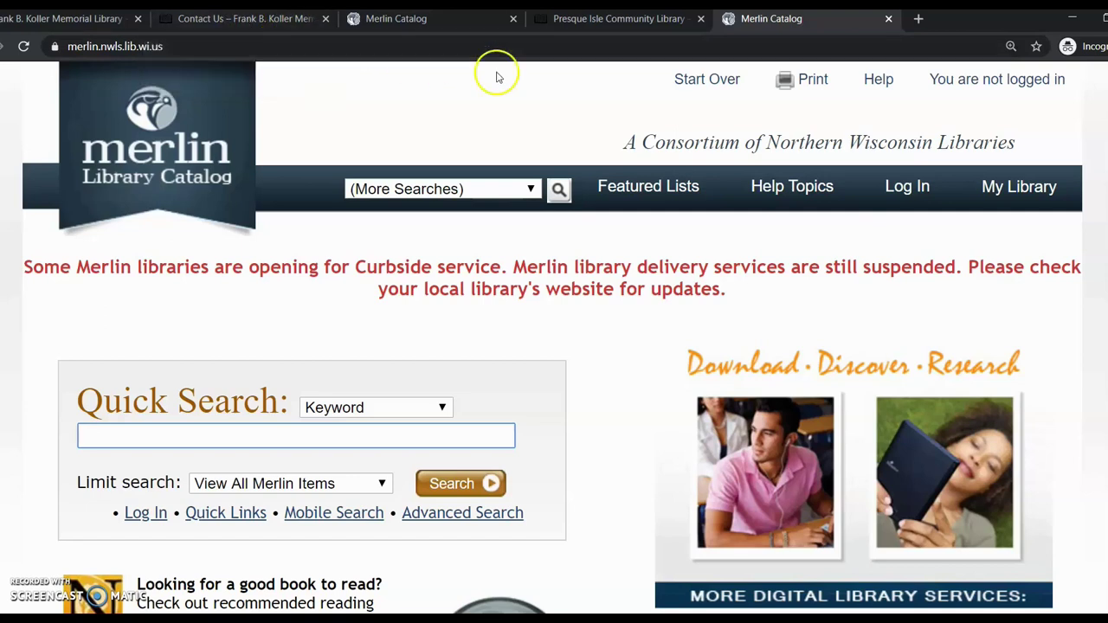
left_click(572, 20)
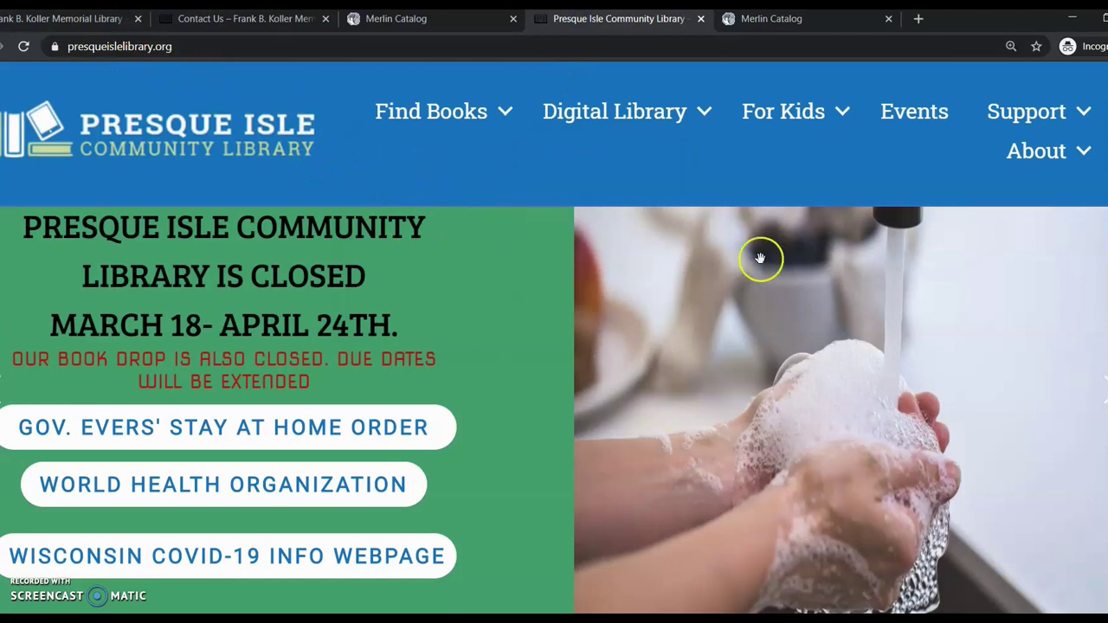
Open Contact Us from the About menu and scroll to the staff list and message form
mouse_move(1046, 153)
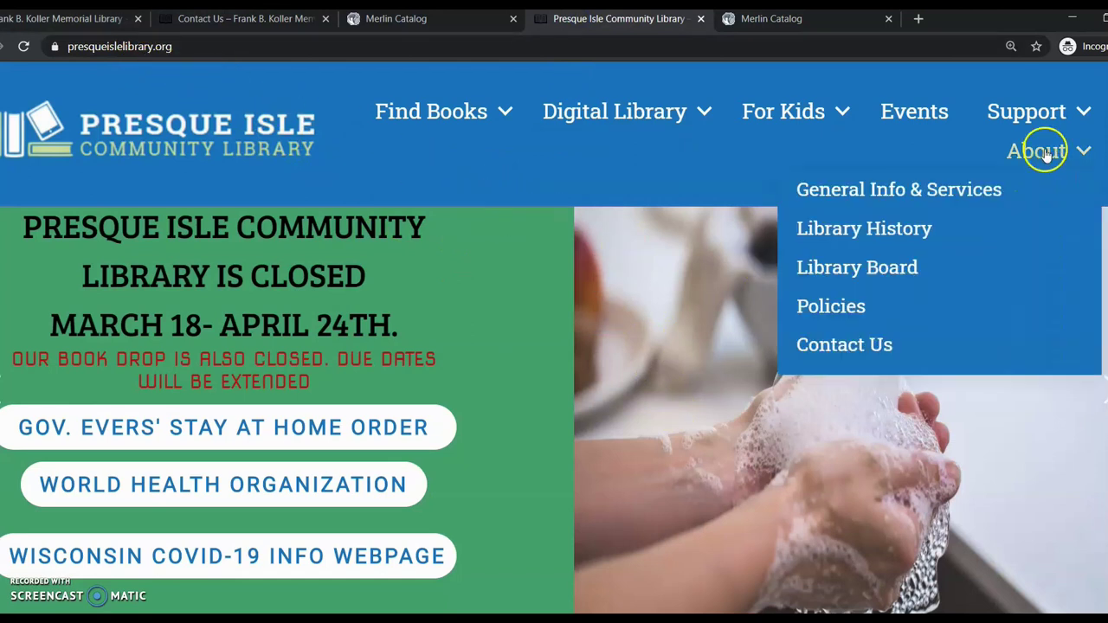
left_click(862, 345)
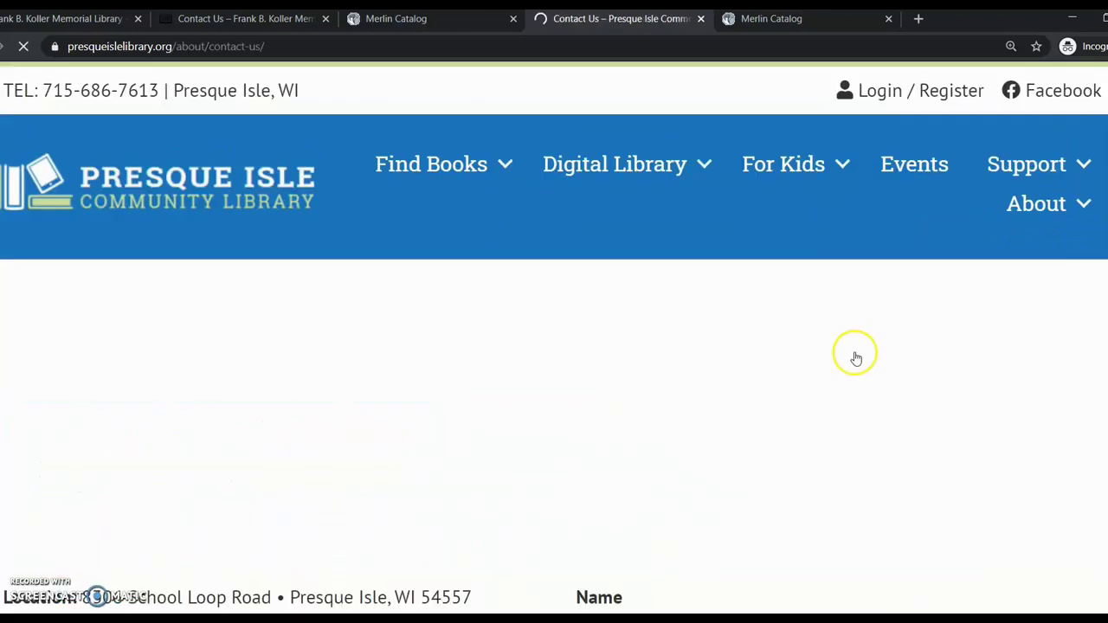
scroll(706, 400, "down", 1)
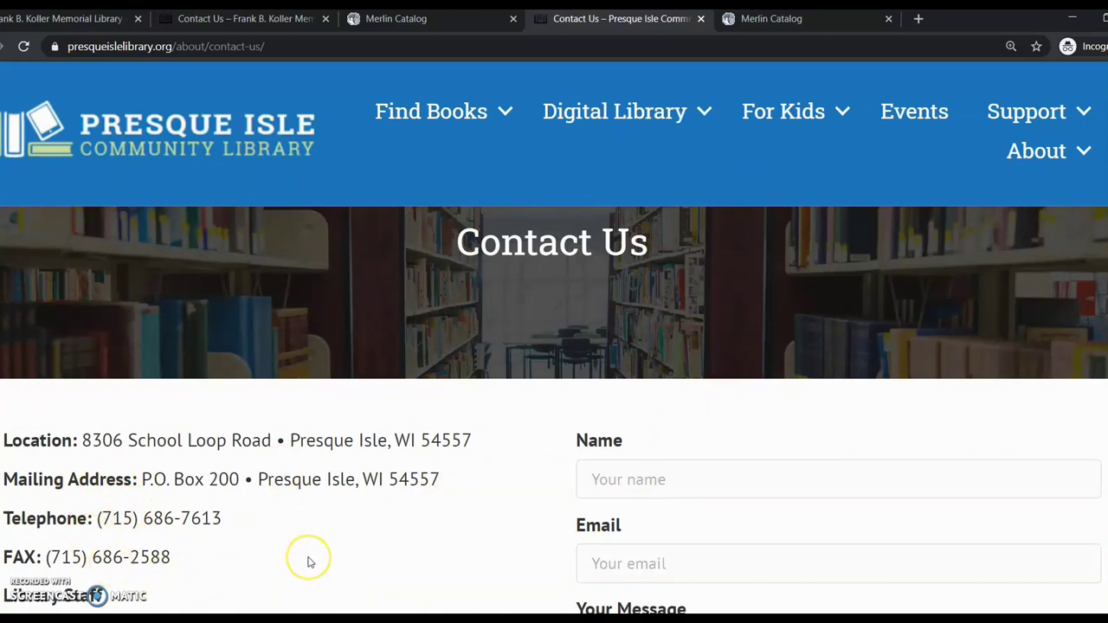
scroll(309, 563, "down", 3)
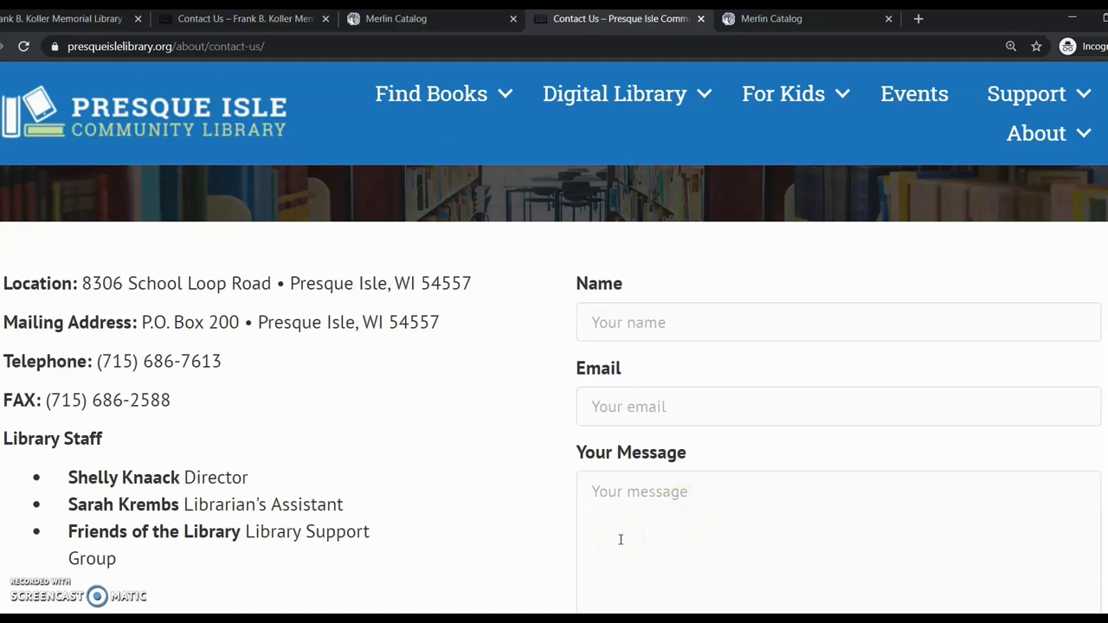
left_click(628, 534)
scroll(615, 485, "down", 2)
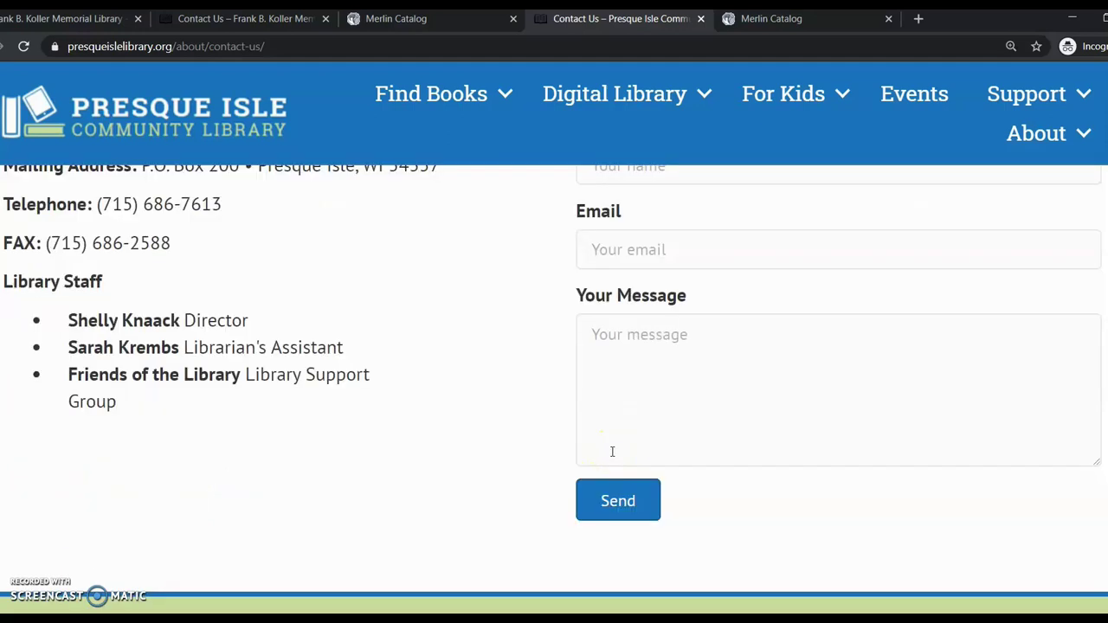